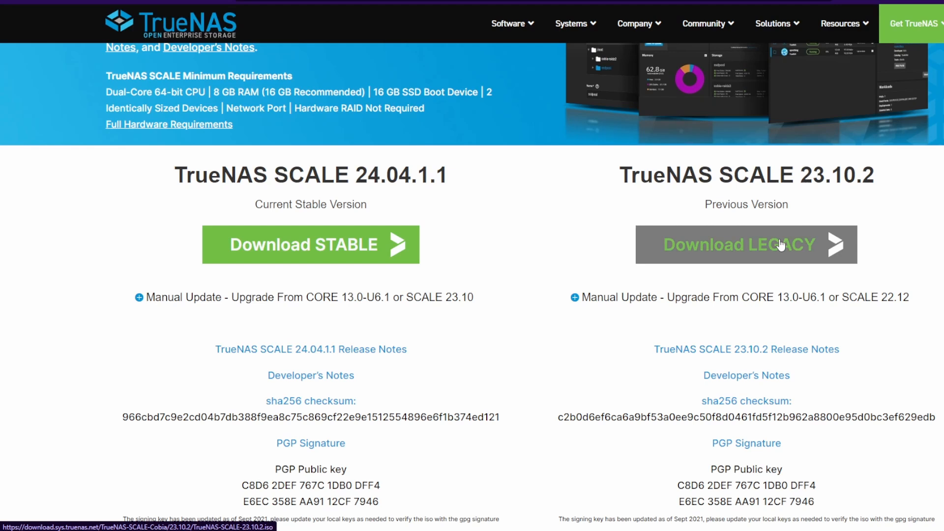
Download the current stable TrueNAS SCALE 24.04.1.1 installation image from the TrueNAS website.
left_click(342, 250)
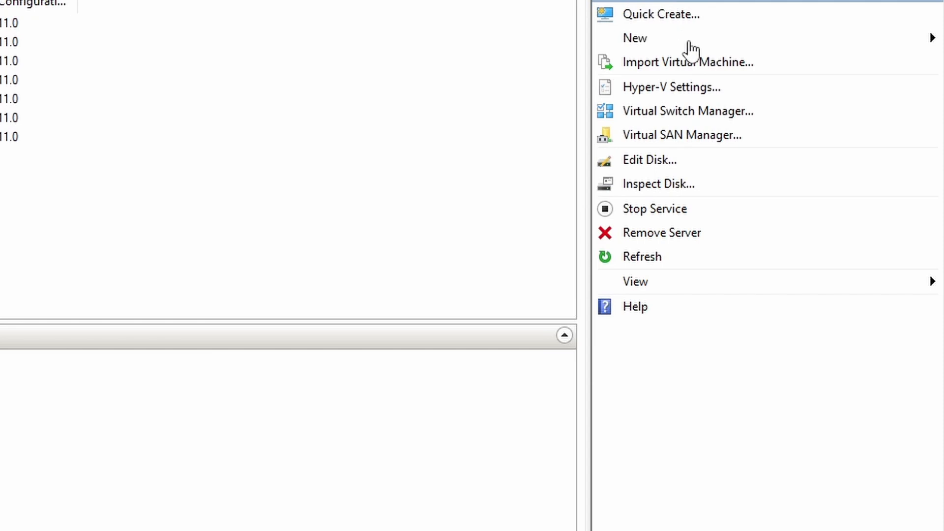
In Hyper-V Manager, begin a new virtual machine named TrueNAS and store it in D:\Hyper-V\.
mouse_move(695, 39)
left_click(841, 39)
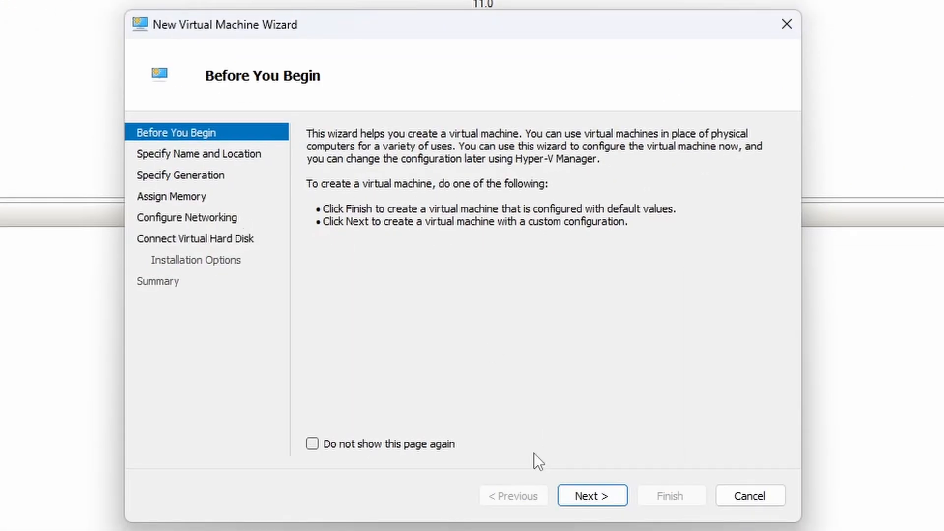
left_click(595, 494)
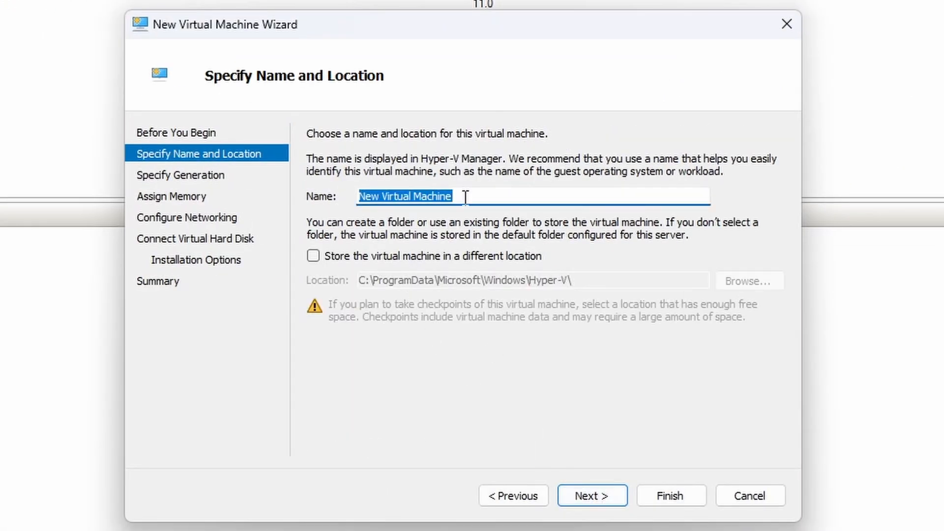
type("TrueNAS")
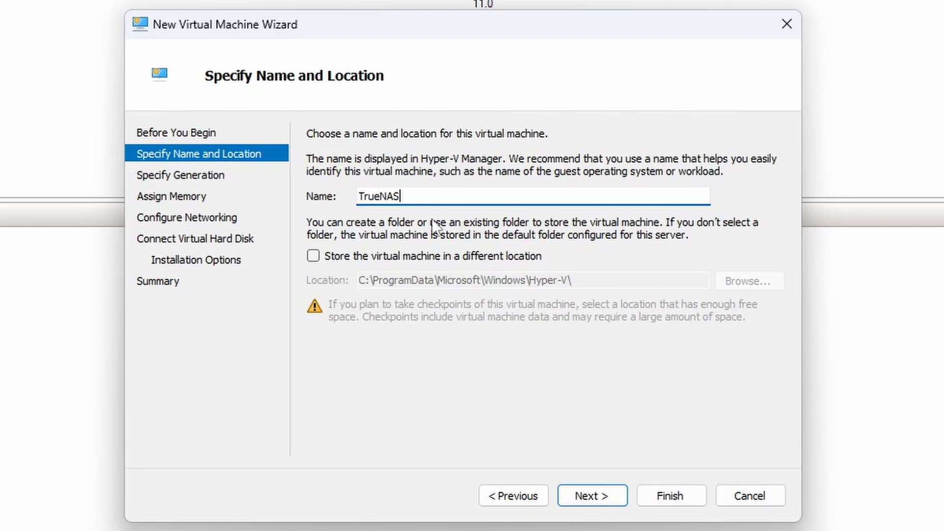
left_click(421, 255)
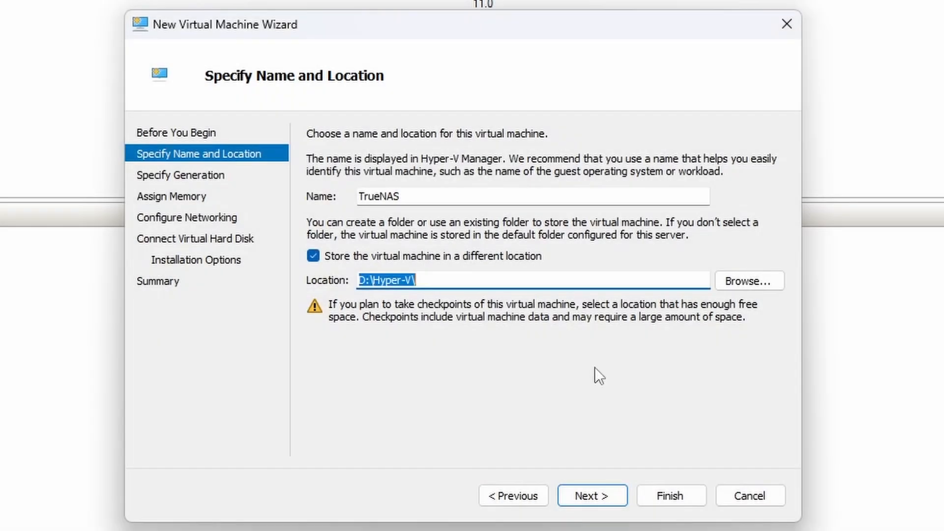
left_click(481, 279)
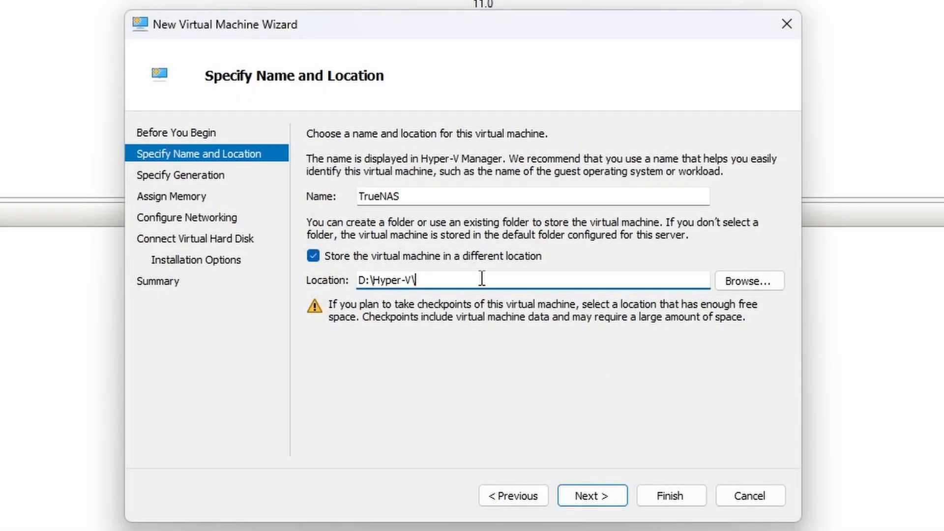
left_click(607, 492)
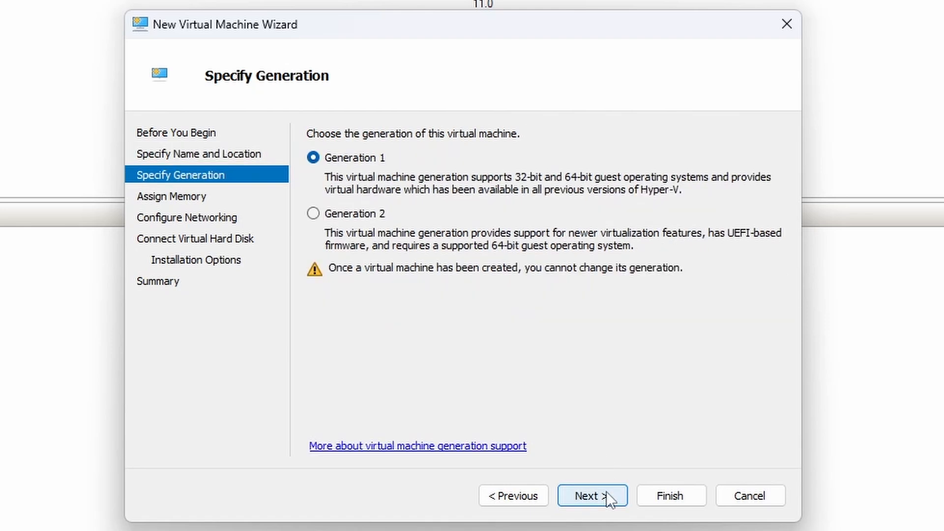
Choose Generation 2 and assign 8192 MB startup memory without Dynamic Memory, checking the RAM requirement on the TrueNAS download page.
left_click(373, 213)
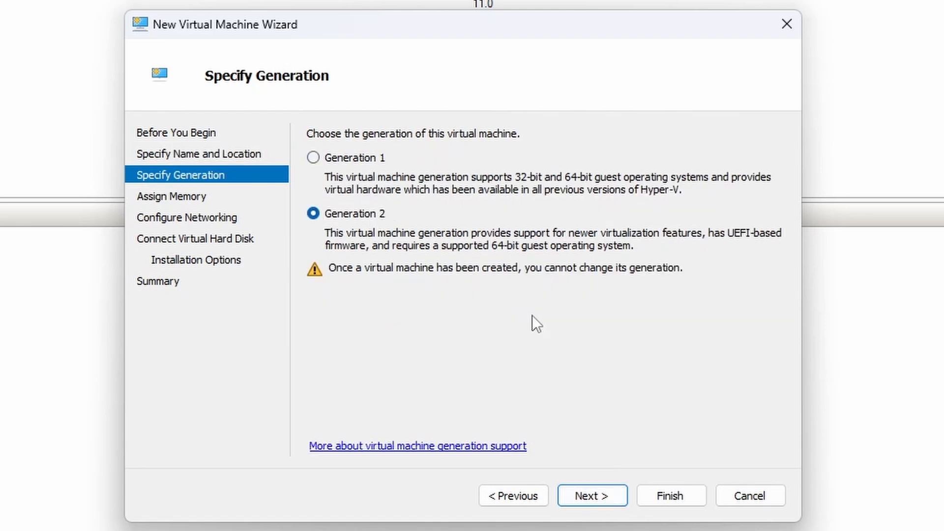
left_click(592, 496)
left_click(371, 208)
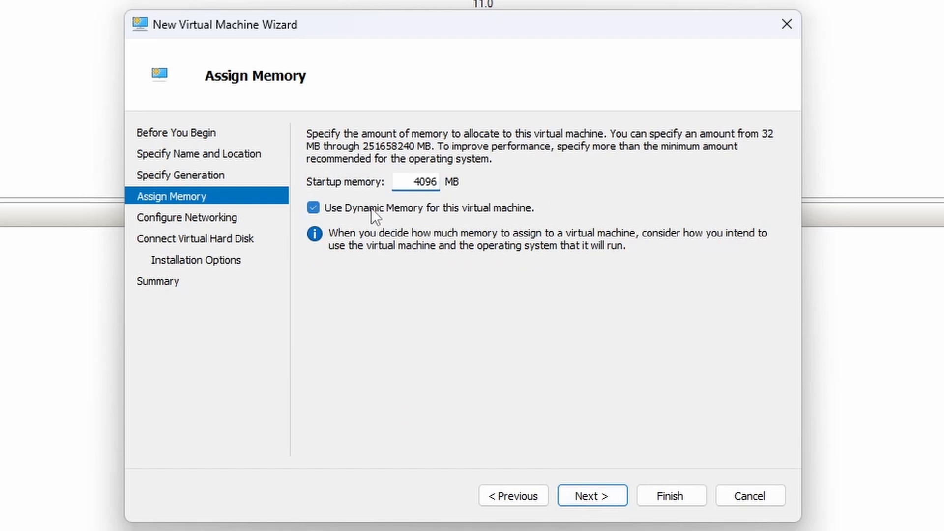
left_click(400, 185)
type("8192")
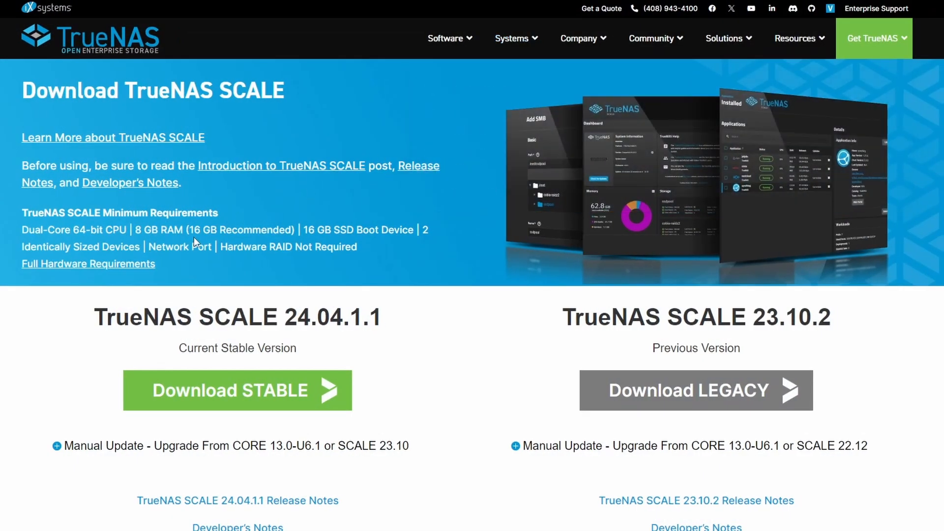
left_click_drag(135, 230, 296, 232)
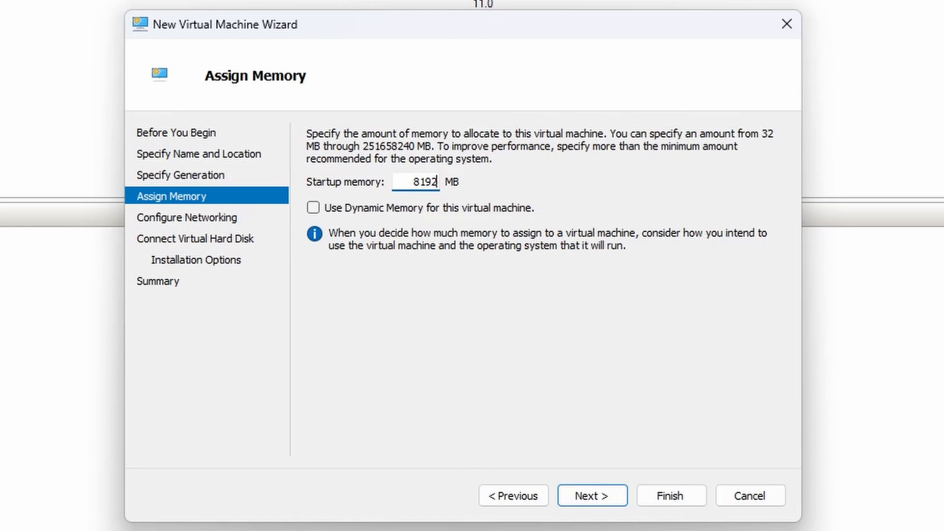
left_click(595, 496)
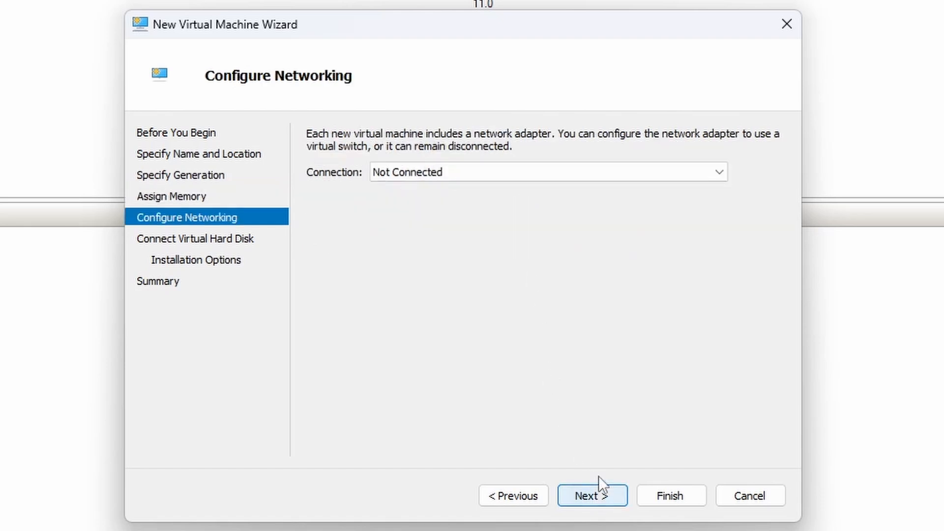
Connect the new virtual machine's network adapter to the Virtual Network switch.
left_click(448, 177)
left_click(453, 201)
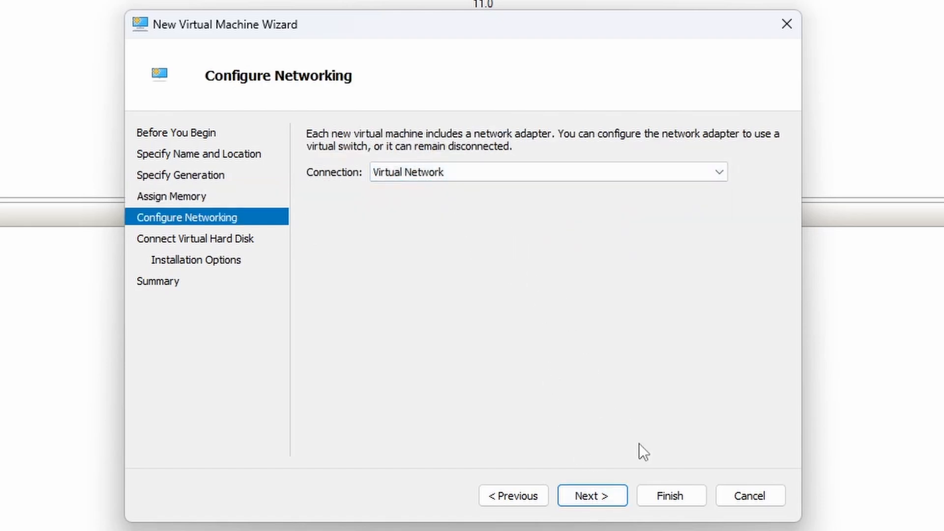
left_click(597, 496)
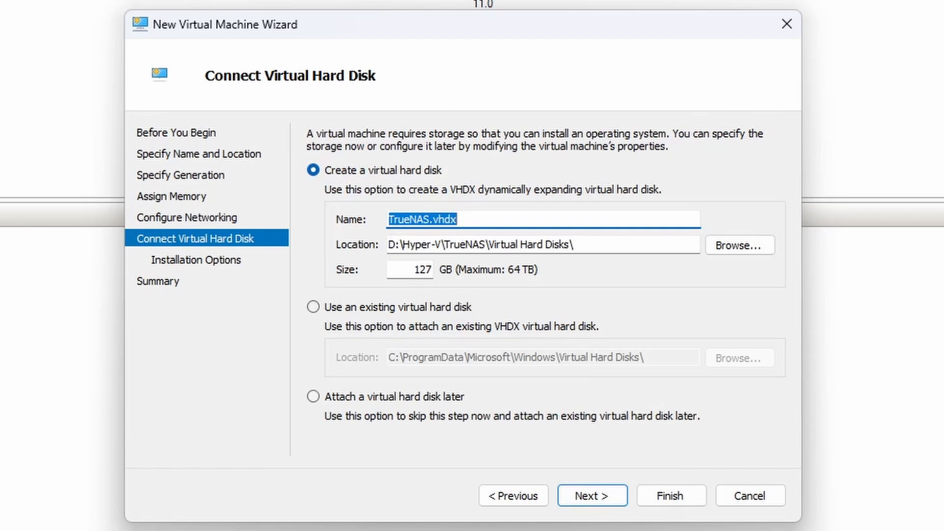
Set the new virtual hard disk's size to 20 GB, checking the boot device and storage requirements on the TrueNAS download page.
double_click(423, 270)
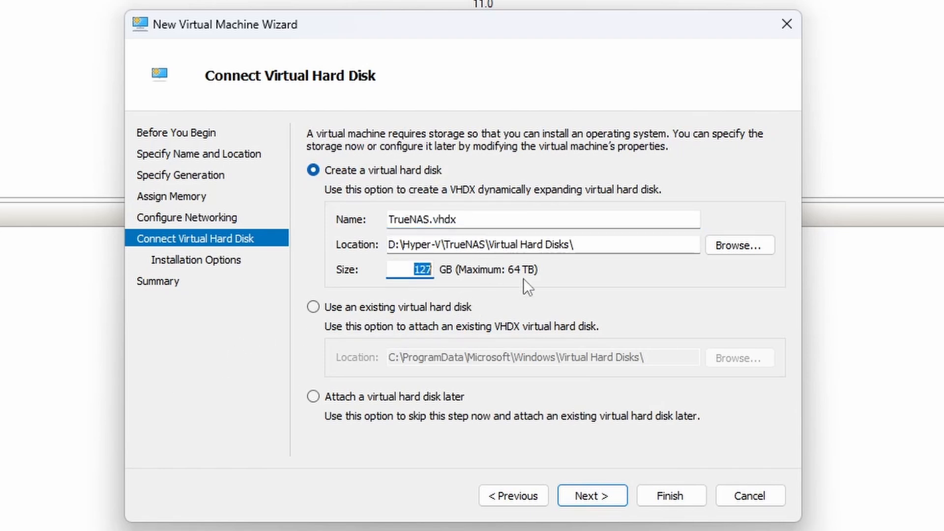
type("20")
left_click_drag(308, 231, 418, 231)
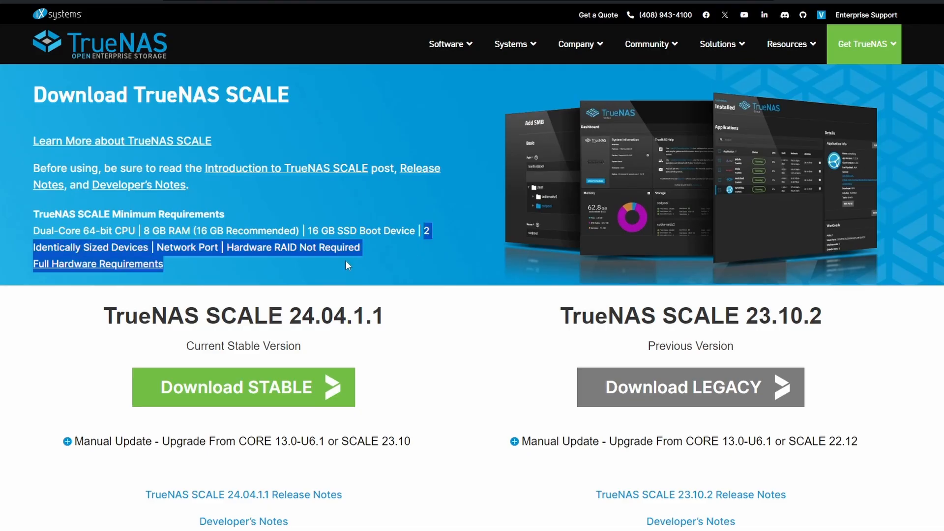
left_click_drag(346, 260, 187, 252)
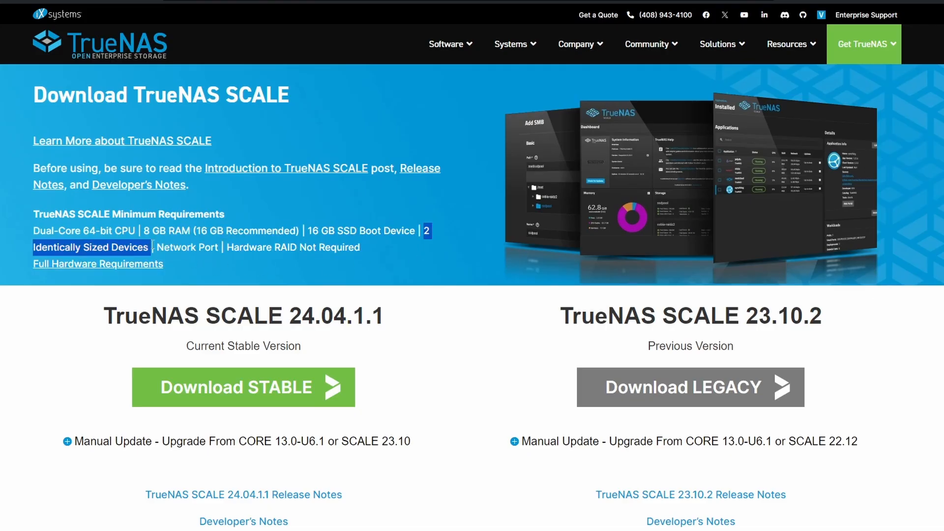
left_click(200, 255)
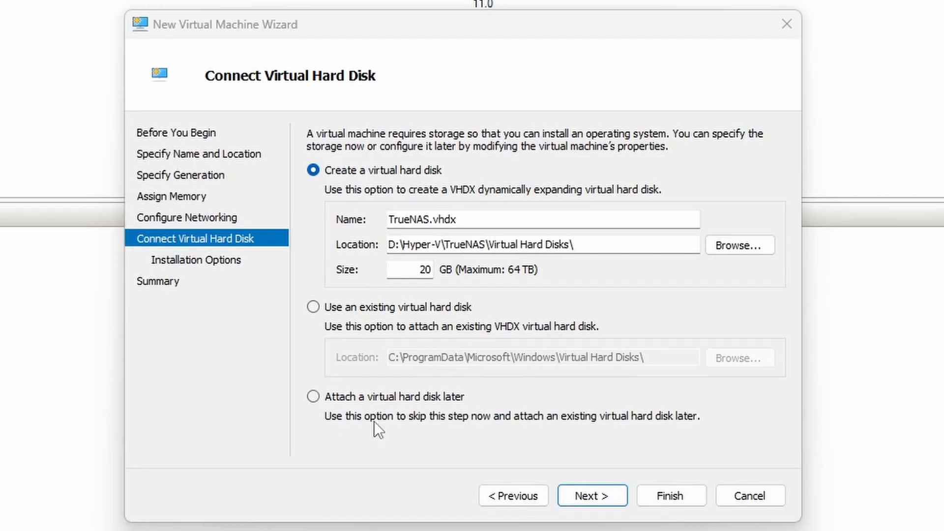
left_click(592, 496)
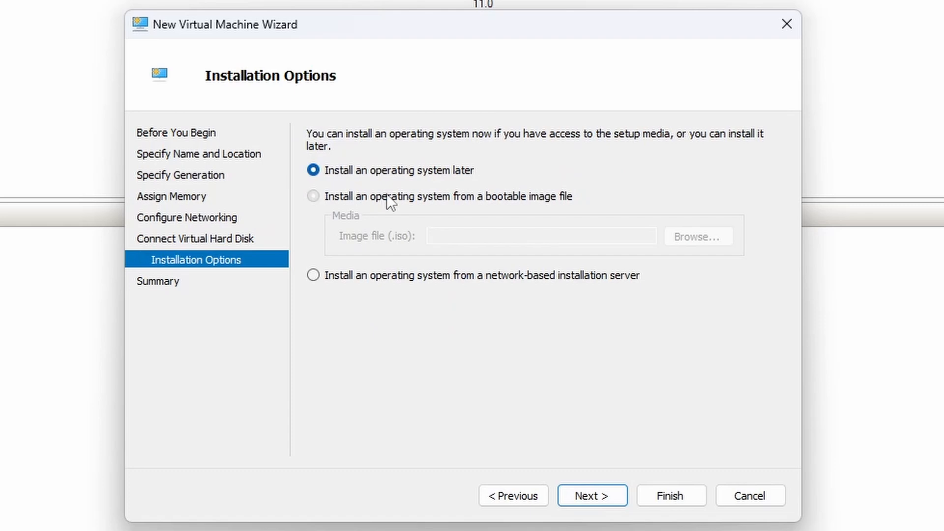
Choose installation from the bootable image D:\TrueNAS-SCALE-24.04.1.1.iso and finish creating the virtual machine.
left_click(313, 196)
left_click(695, 236)
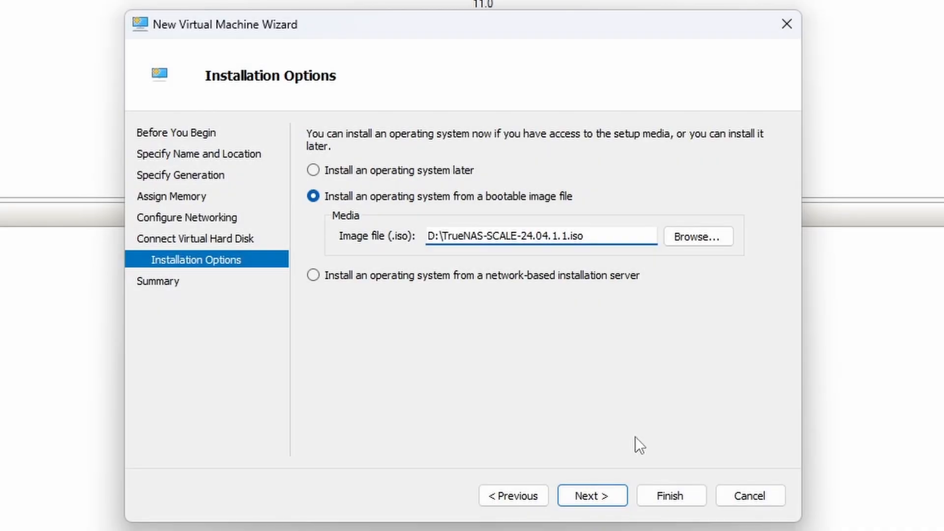
left_click(606, 494)
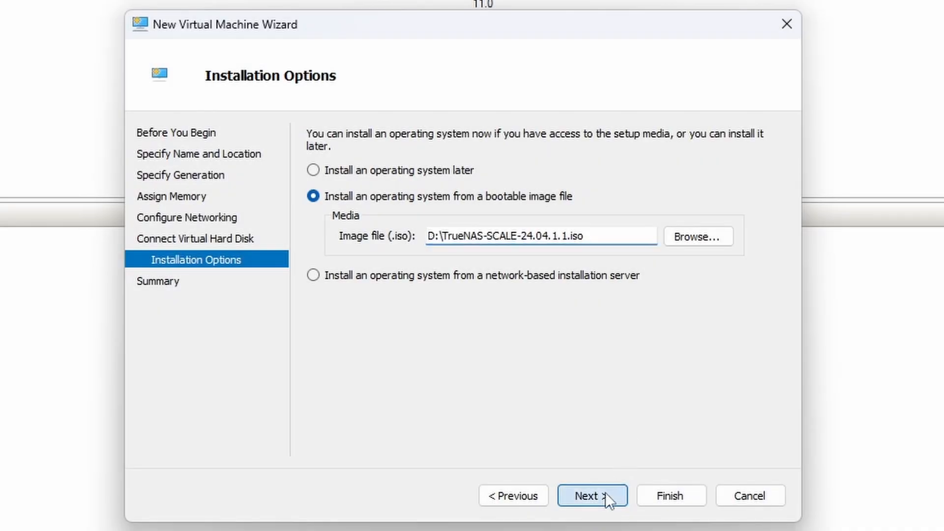
left_click(656, 494)
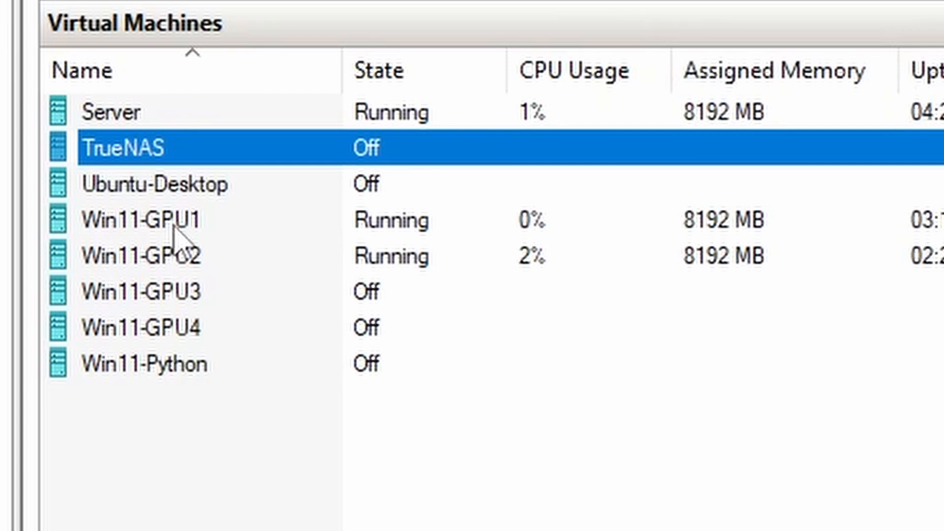
Open the TrueNAS virtual machine's settings, check the firmware boot order and disable Secure Boot.
right_click(143, 139)
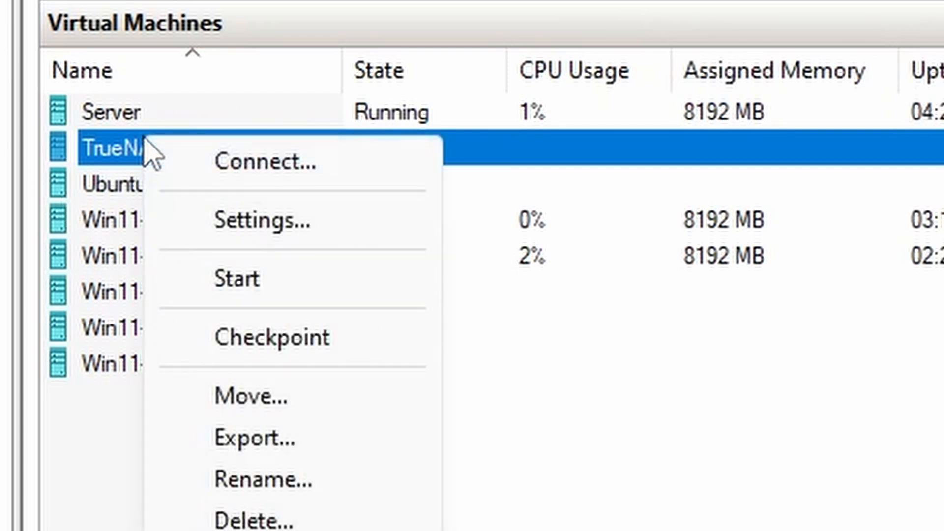
left_click(277, 227)
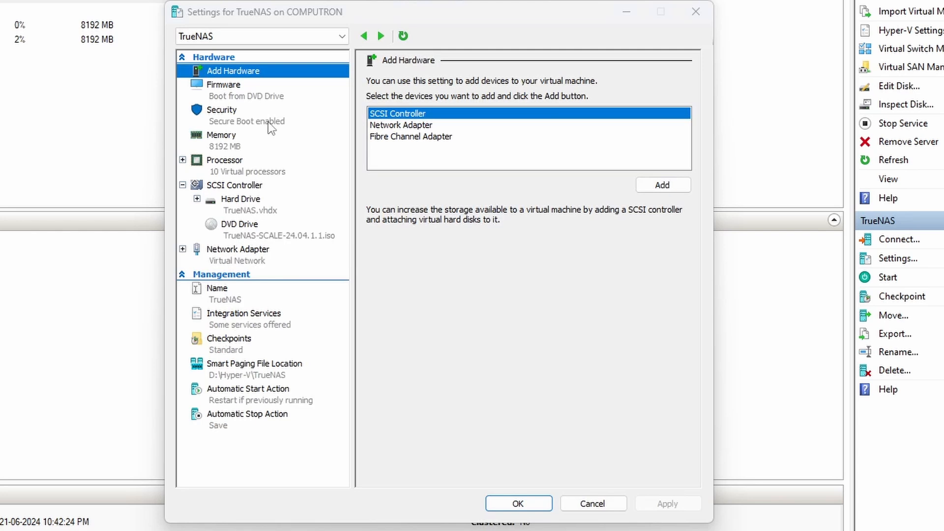
left_click(251, 85)
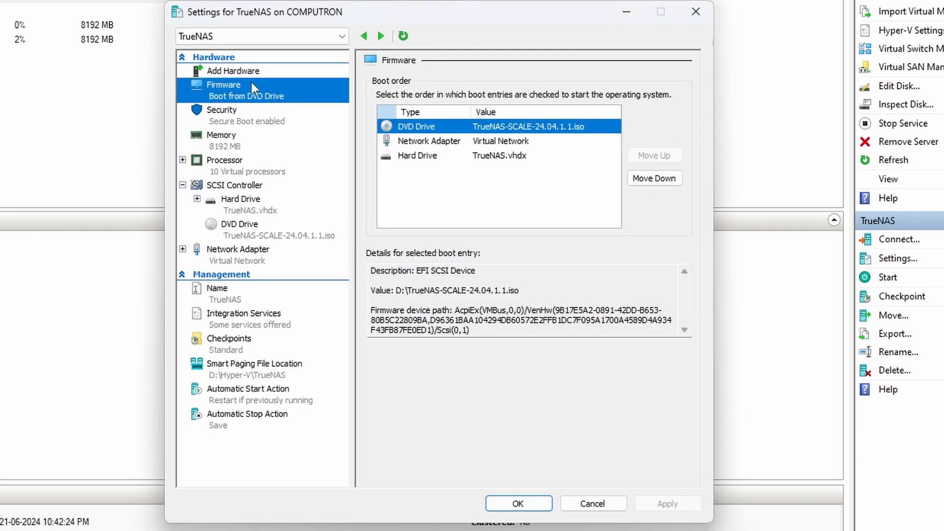
left_click(275, 122)
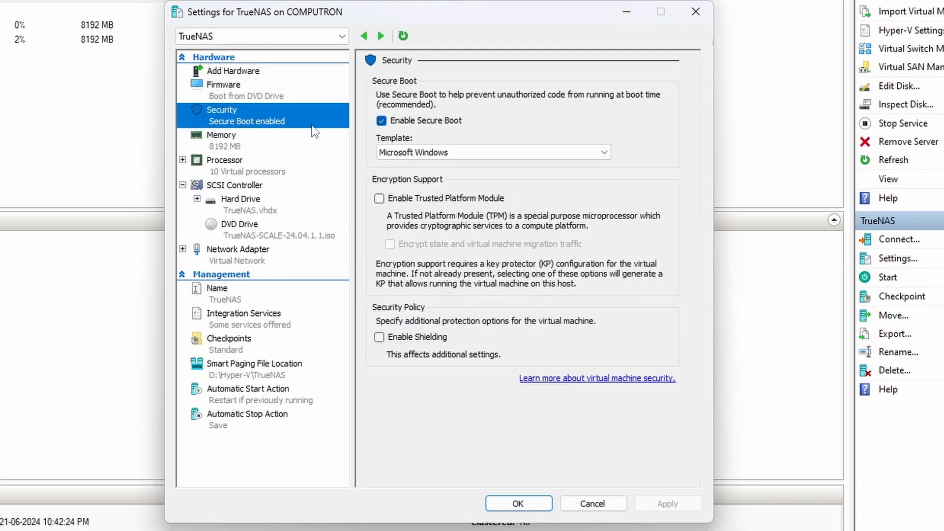
left_click(391, 121)
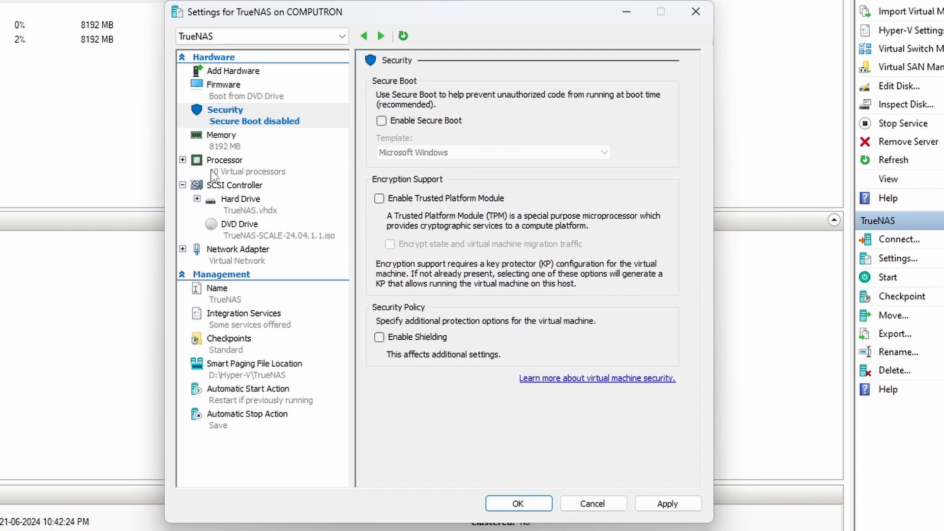
Check the memory settings and set the number of virtual processors to 2.
left_click(223, 147)
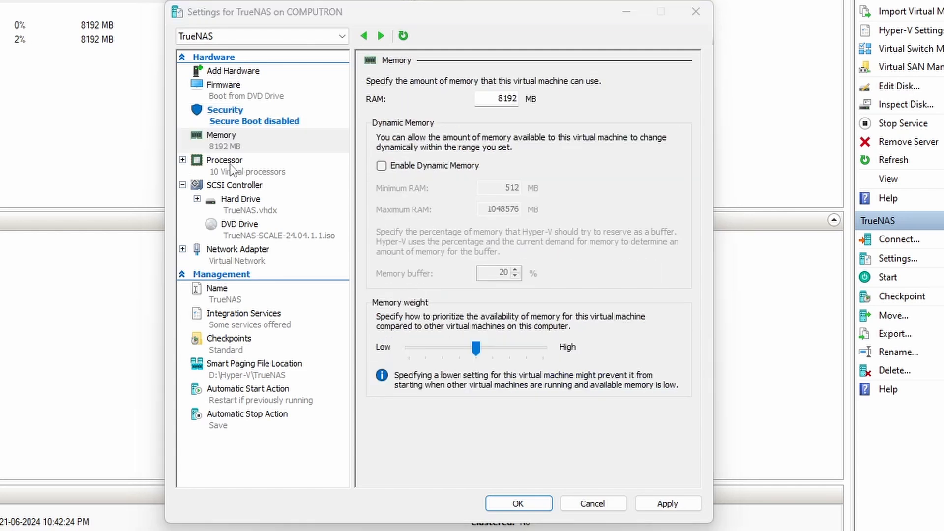
left_click(237, 169)
left_click_drag(508, 110, 539, 110)
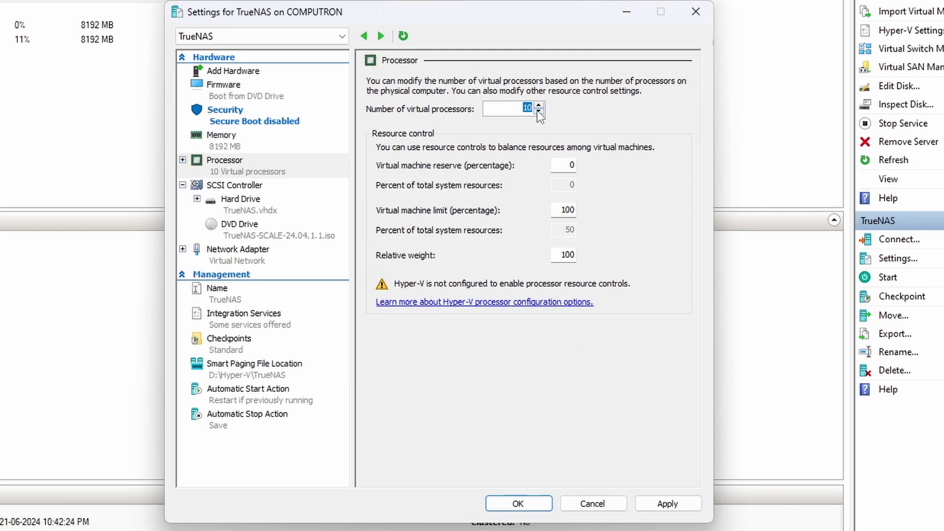
type("2")
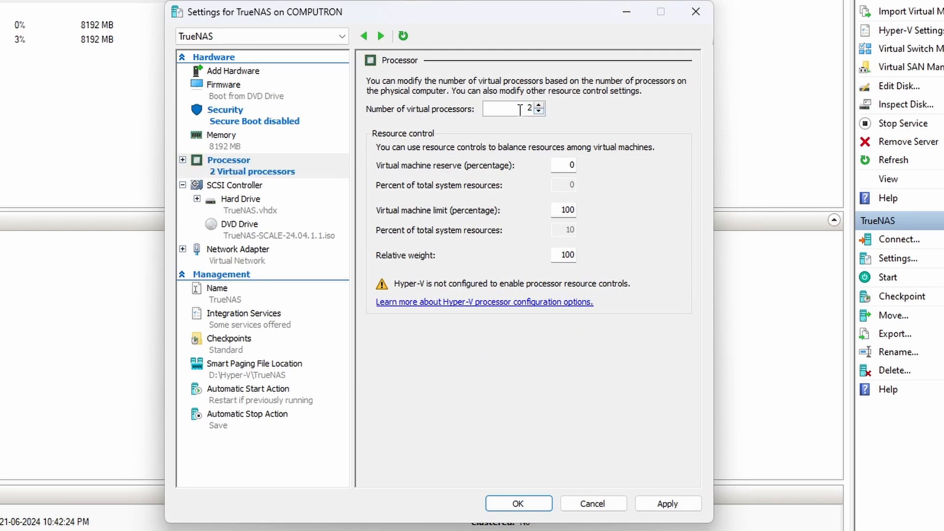
Review the SCSI controller, hard drive, DVD drive and network adapter settings, and apply the changed virtual machine configuration.
left_click(260, 177)
left_click(261, 185)
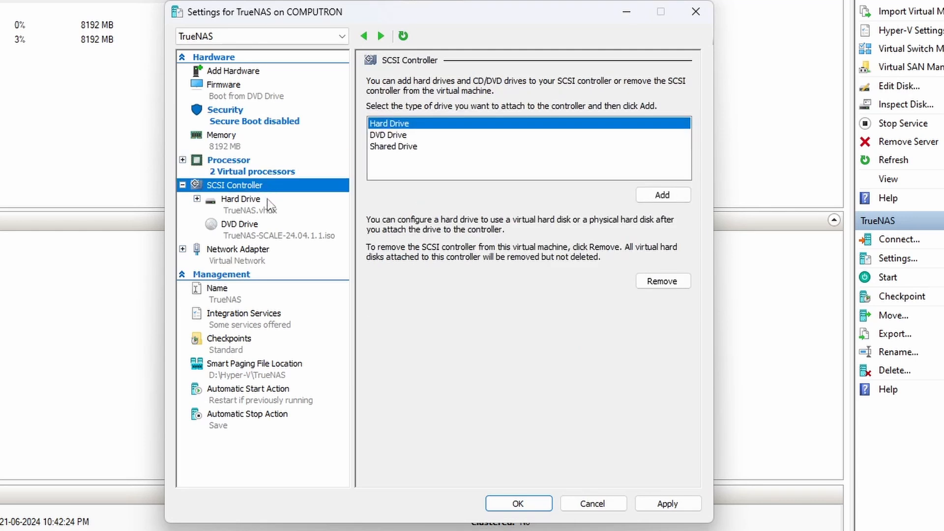
left_click(278, 209)
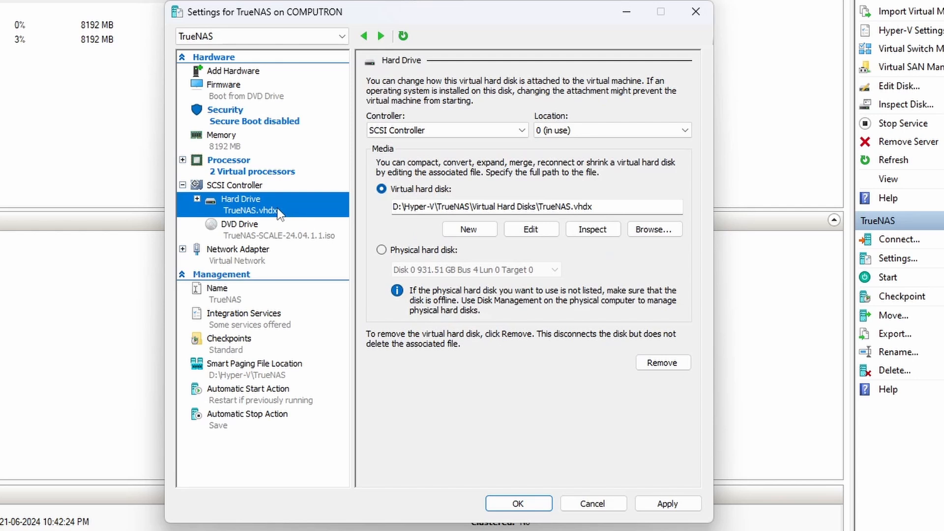
left_click(269, 238)
left_click(266, 253)
left_click(667, 503)
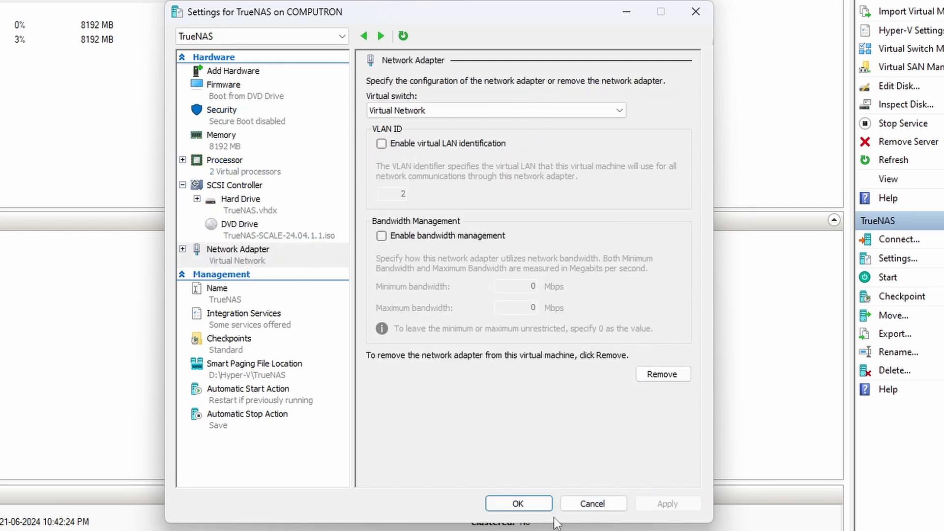
left_click(509, 506)
Connect to the TrueNAS virtual machine and start it to boot the installer.
left_click(91, 32)
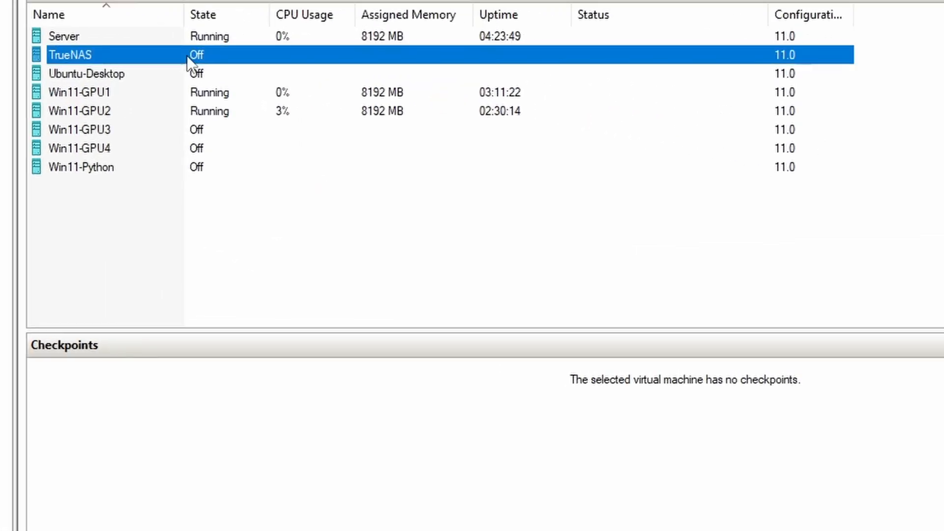
double_click(187, 55)
left_click(650, 296)
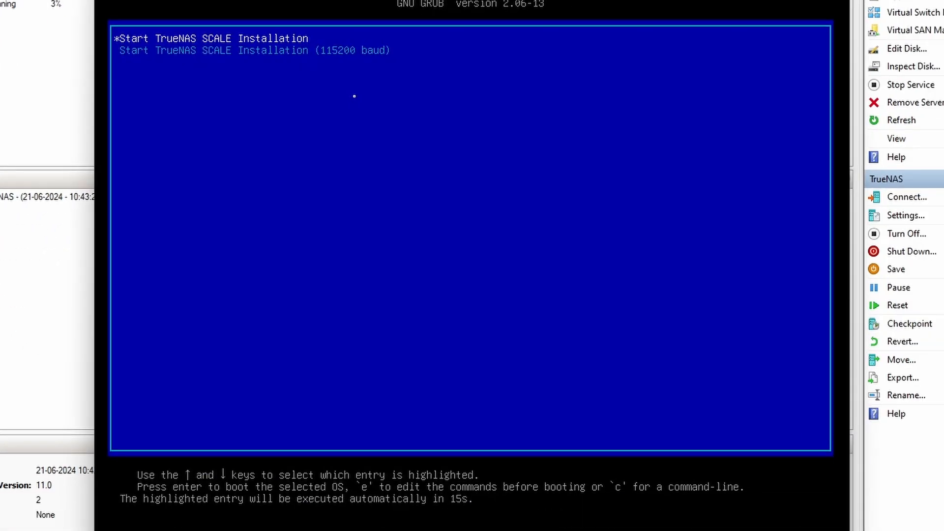
Start the TrueNAS SCALE installation, choose Install/Upgrade with the 20.0 GiB sda virtual disk as destination, and agree to erase it.
key("Return")
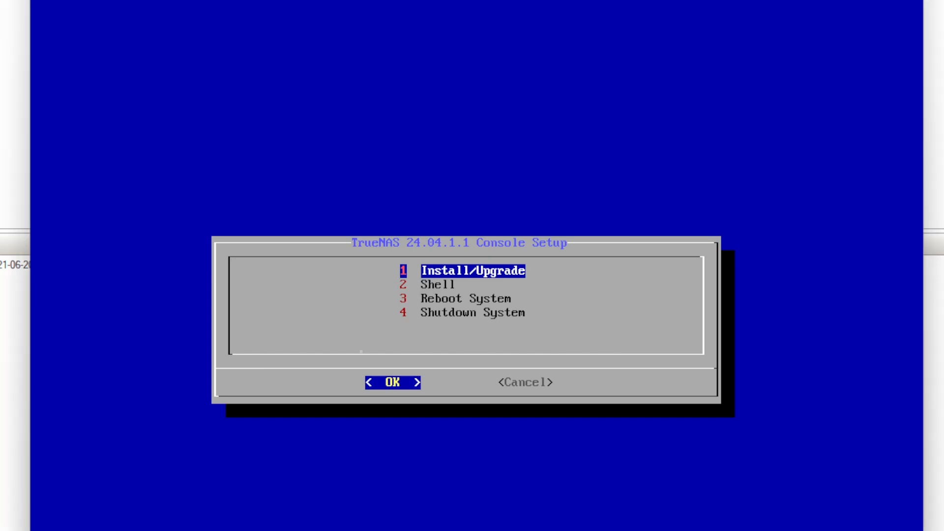
key("Return")
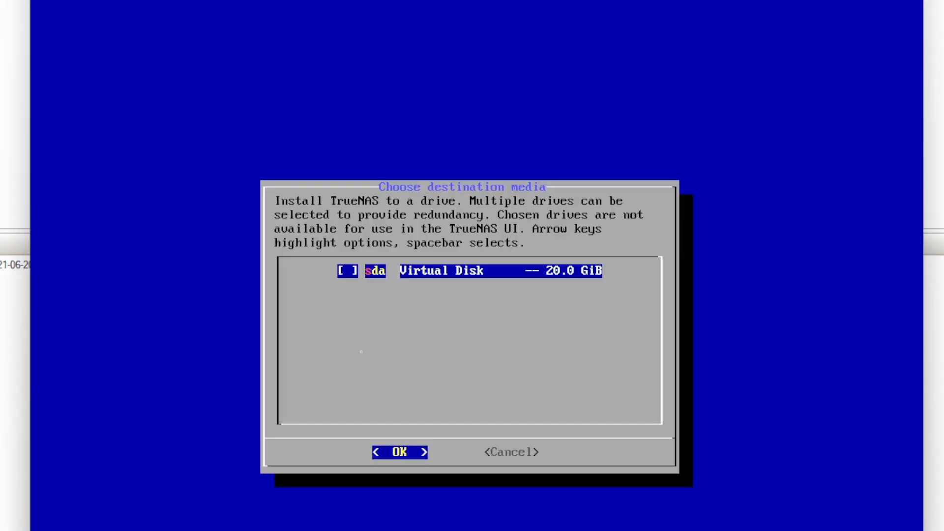
key("space")
key("Return")
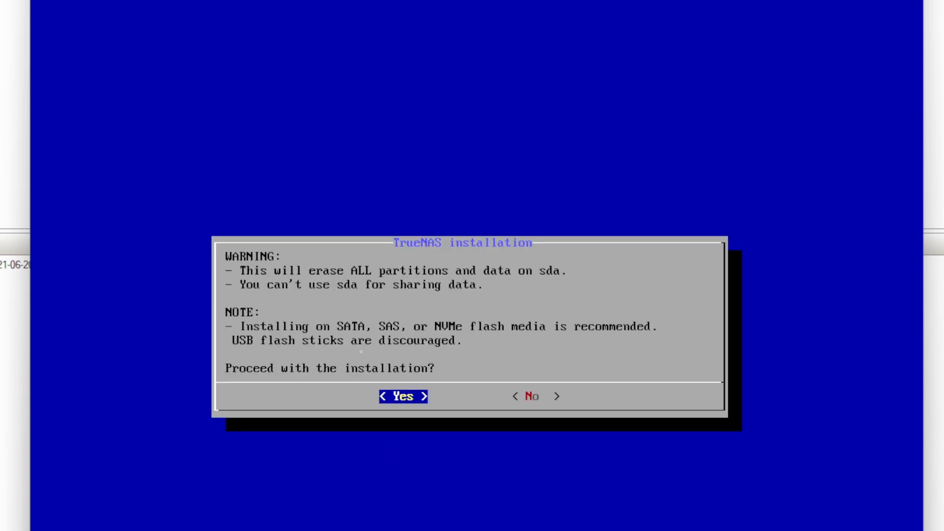
key("Return")
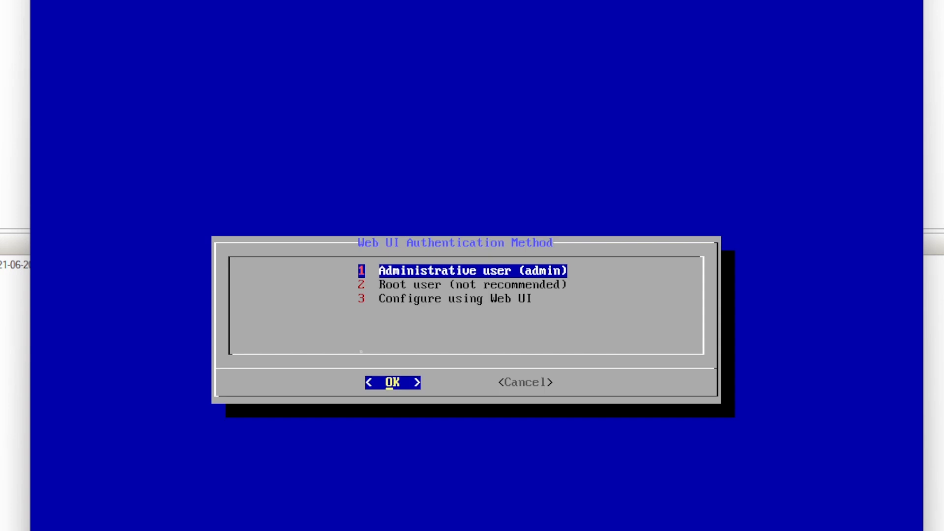
Choose Configure using Web UI as the Web UI authentication method and let the installation run.
key("Down")
key("Down")
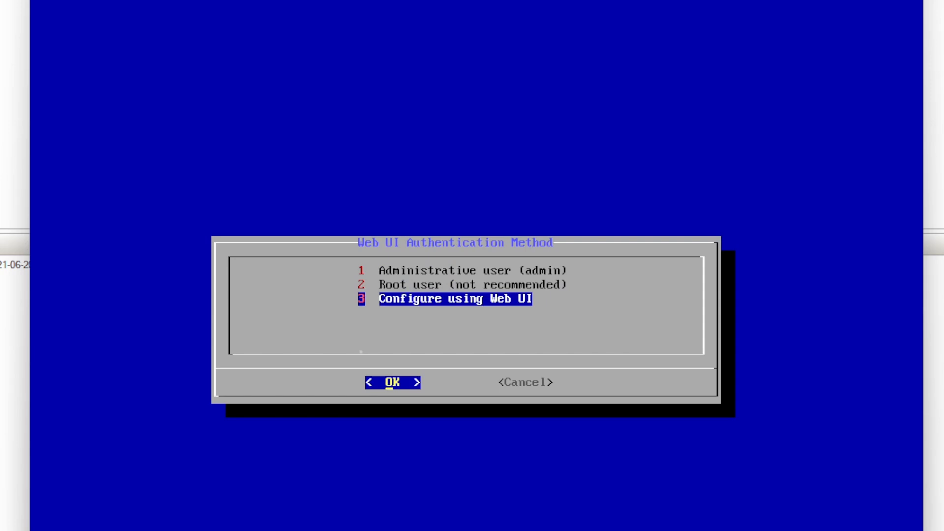
key("Return")
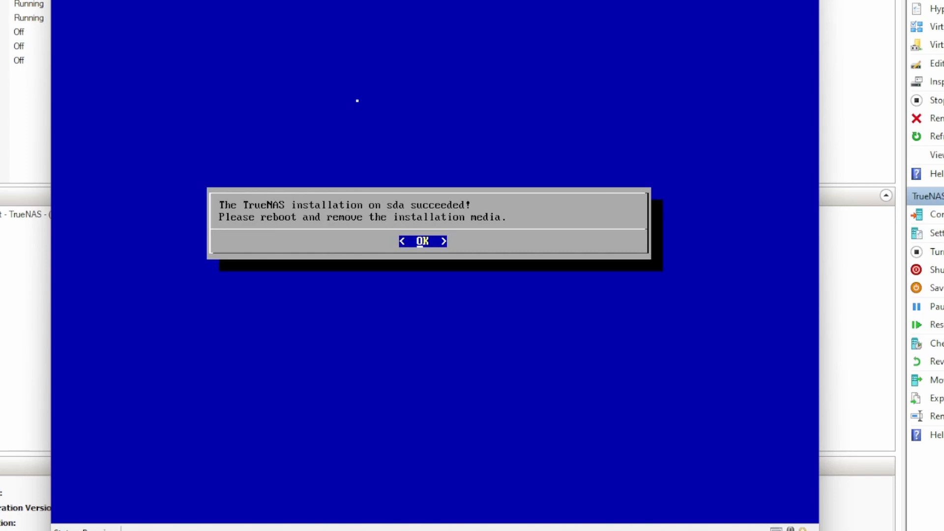
Acknowledge the finished installation and reboot the system from the installer's console setup.
key("Return")
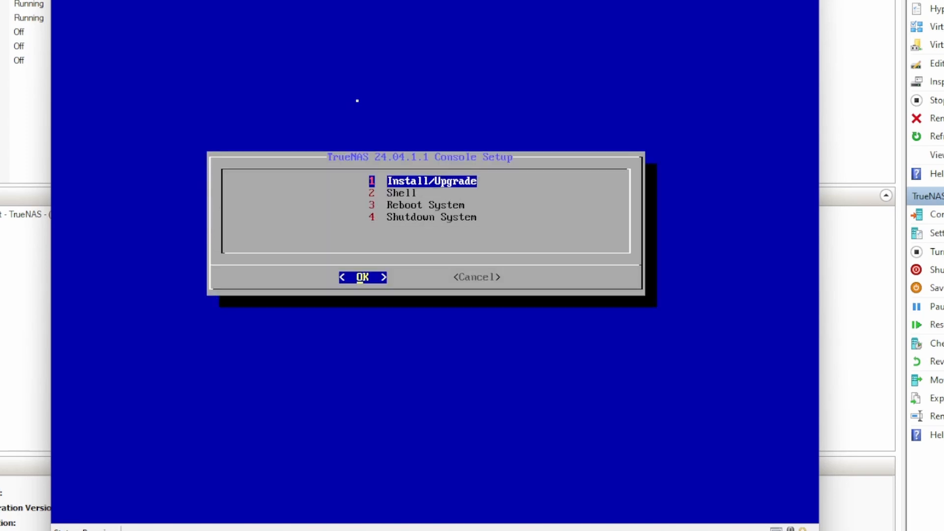
key("Down")
key("Down")
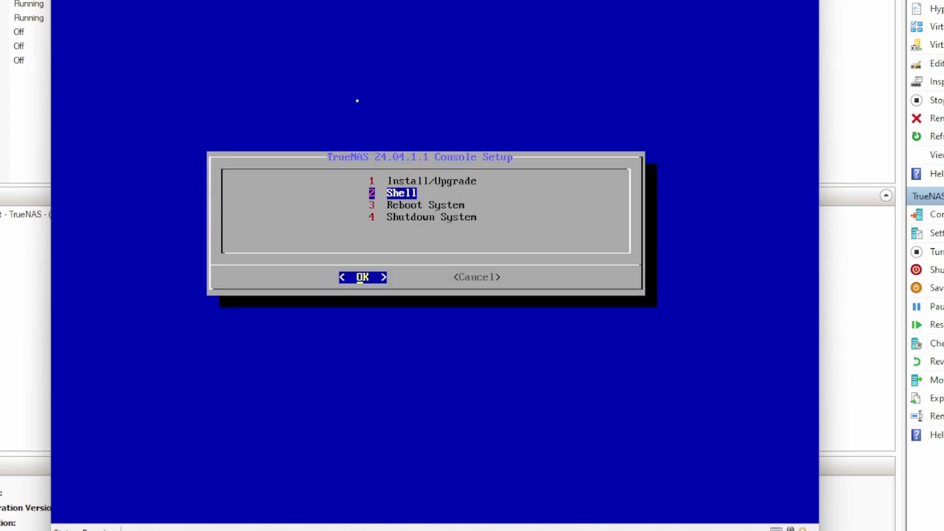
key("Return")
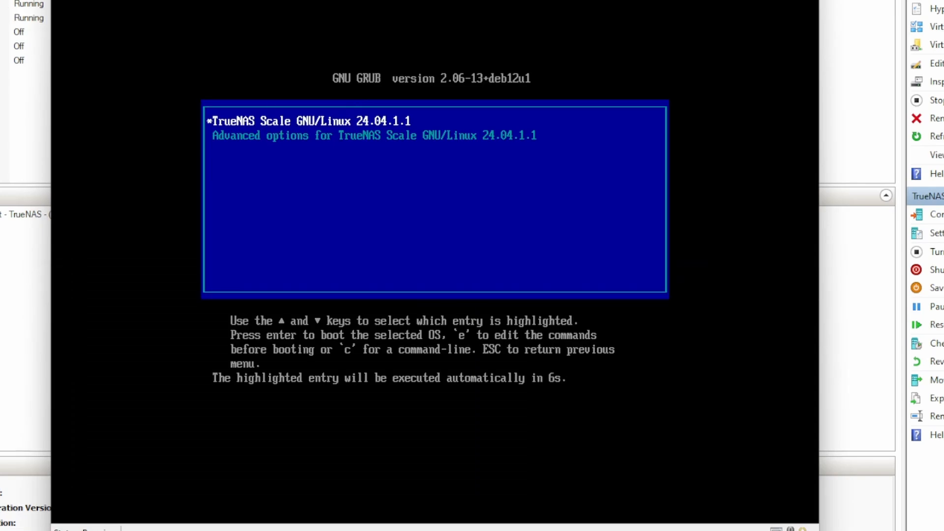
Remove the DVD drive holding TrueNAS-SCALE-24.04.1.1.iso from the TrueNAS virtual machine's settings and apply the change.
right_click(1, 1)
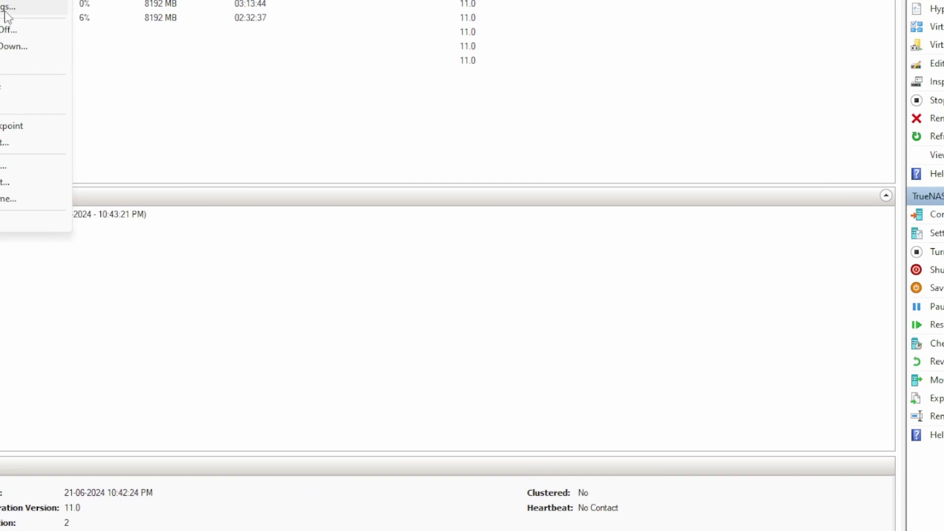
left_click(4, 10)
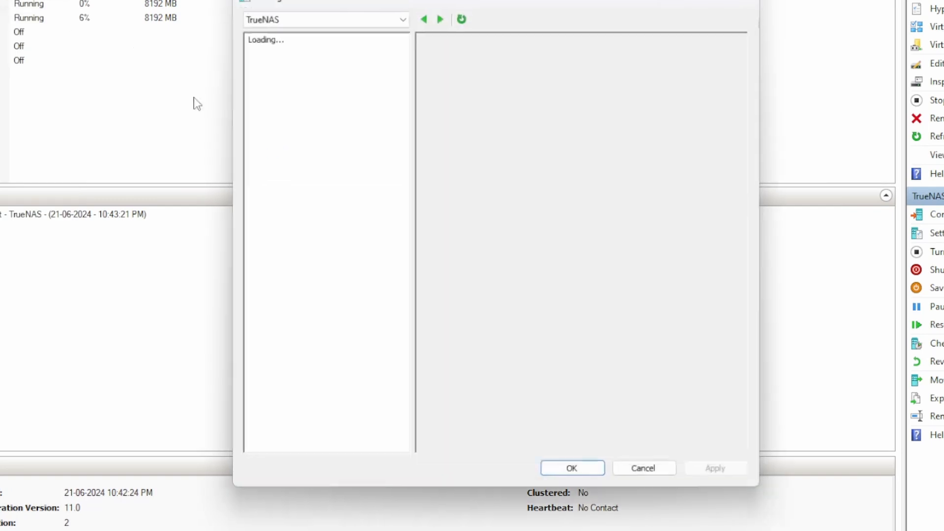
left_click(301, 206)
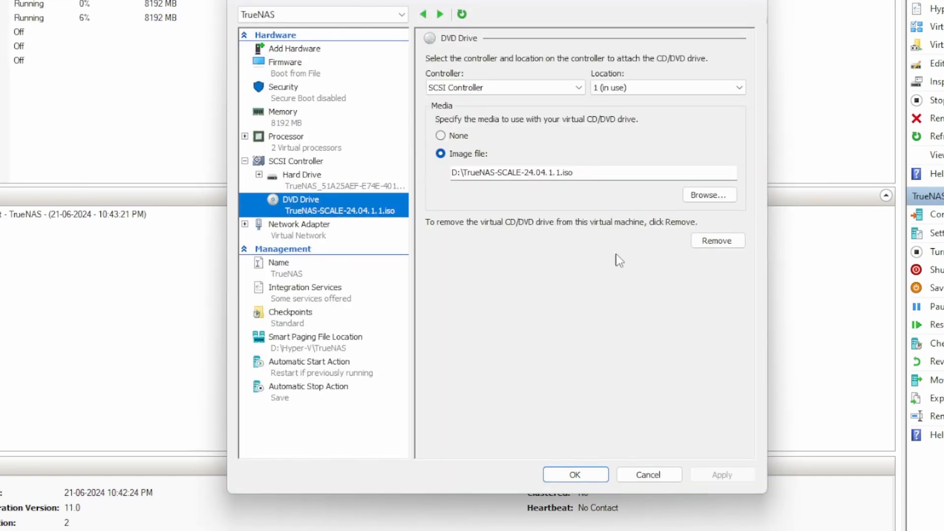
left_click(716, 244)
left_click(728, 475)
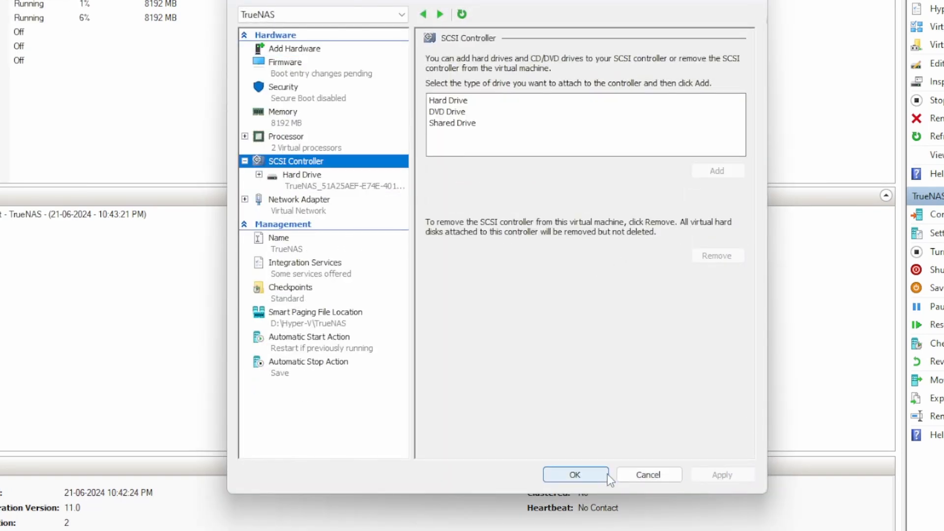
left_click(574, 475)
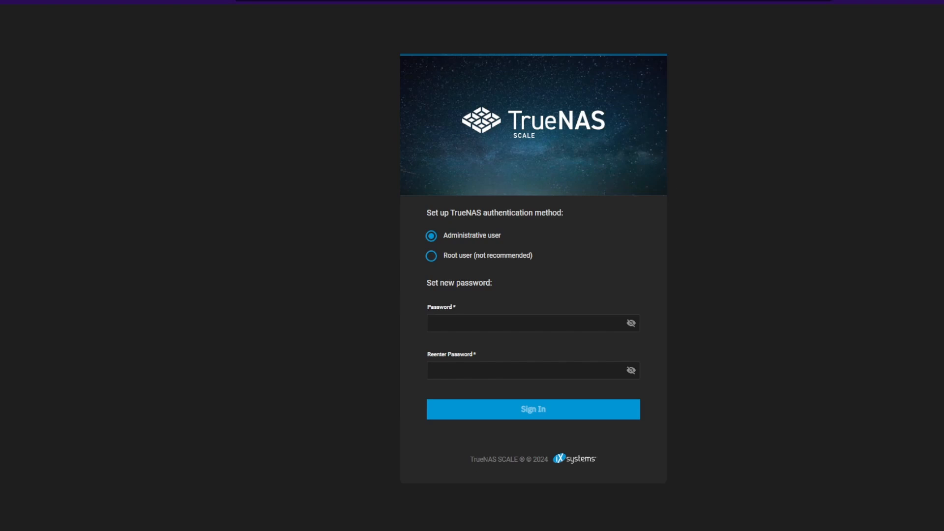
In the TrueNAS web interface, enter and re-enter the new password for the administrative user and sign in.
left_click(476, 320)
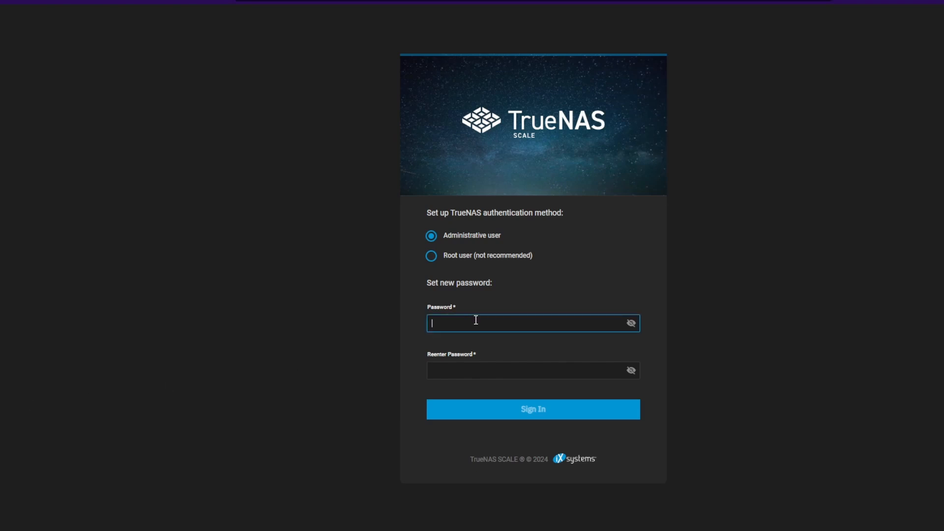
type("••••••••••••")
key("Tab")
type("••••••")
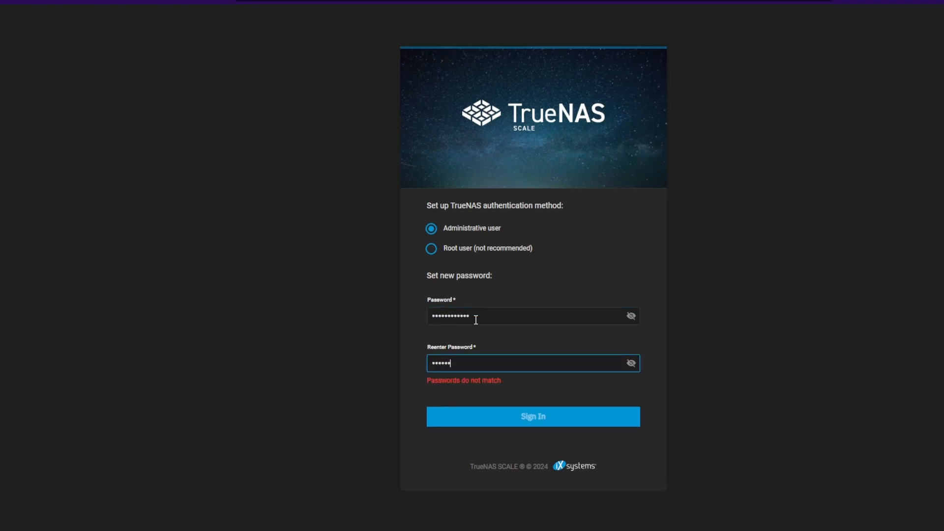
type("••••••")
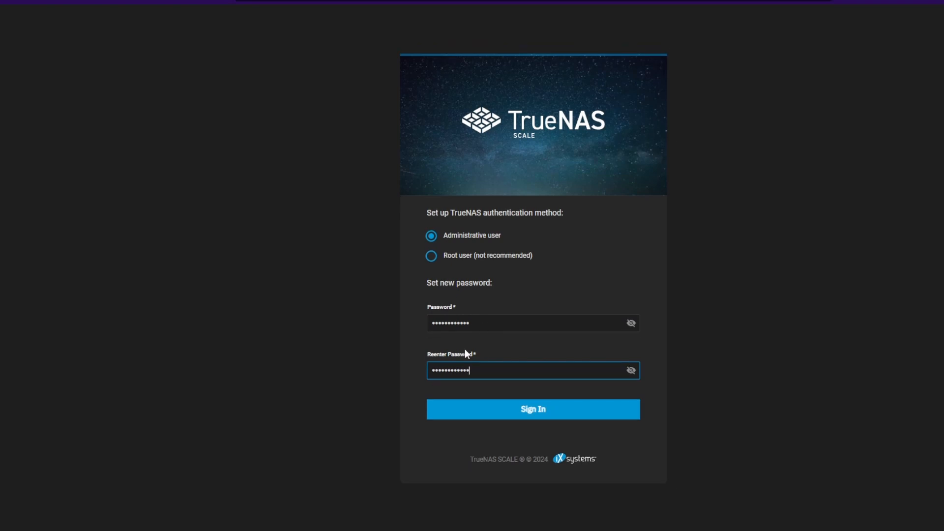
left_click(516, 417)
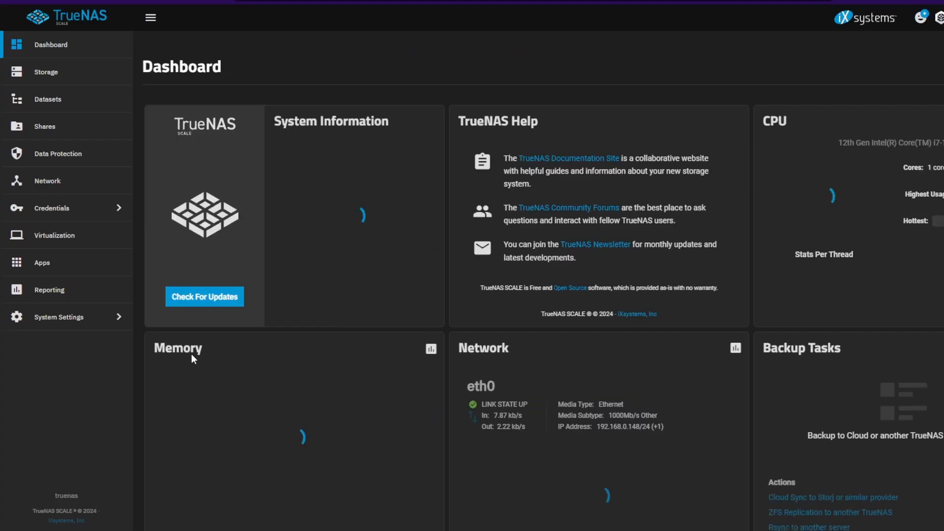